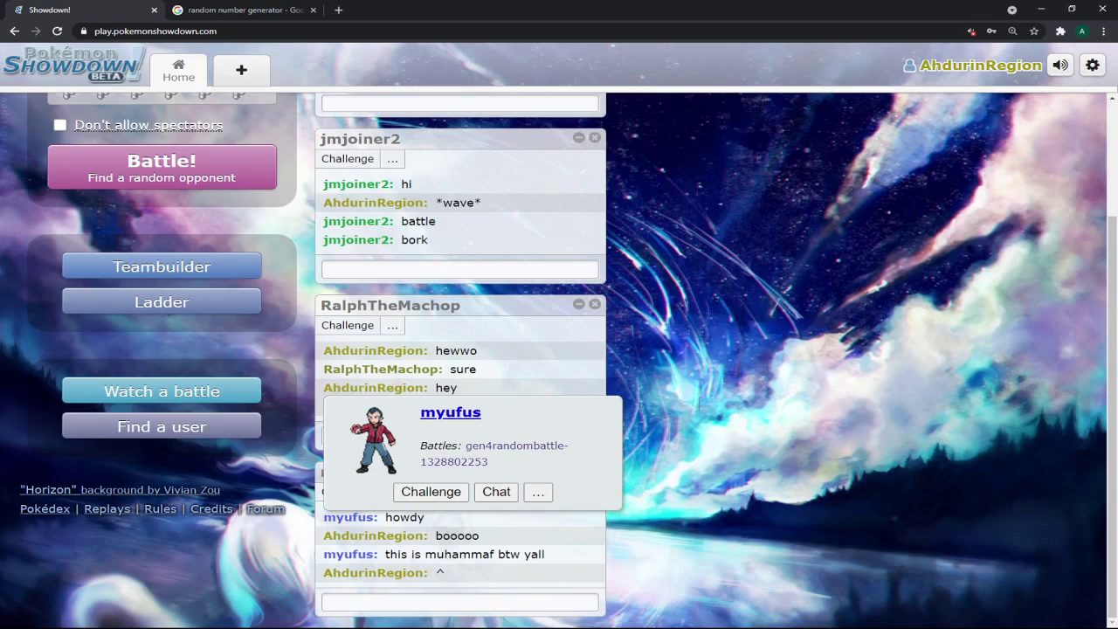
left_click(495, 452)
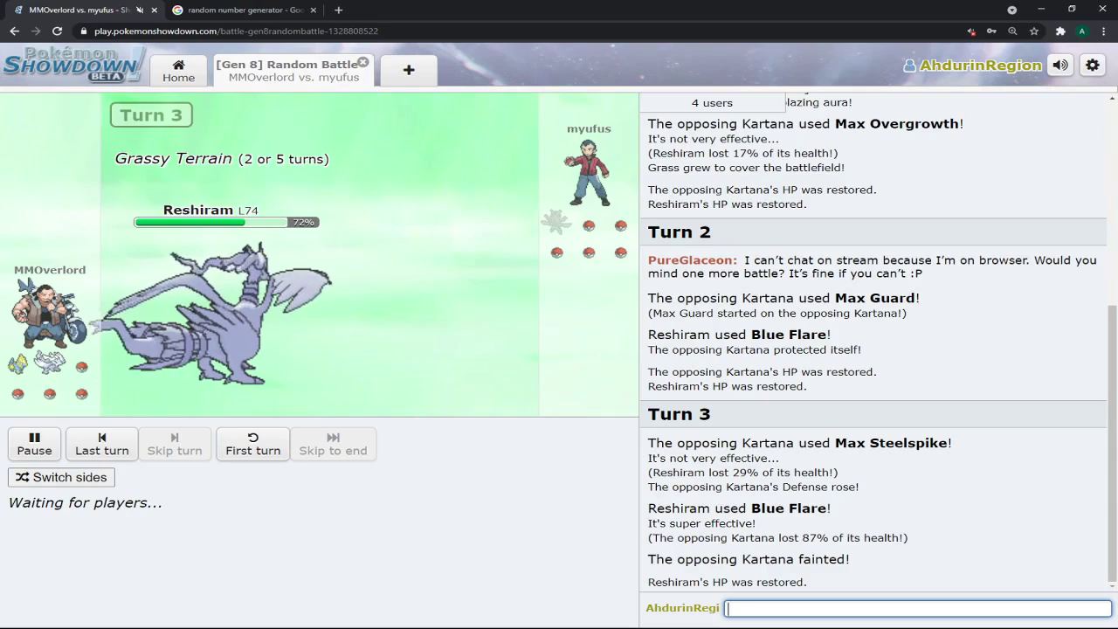
type("I'")
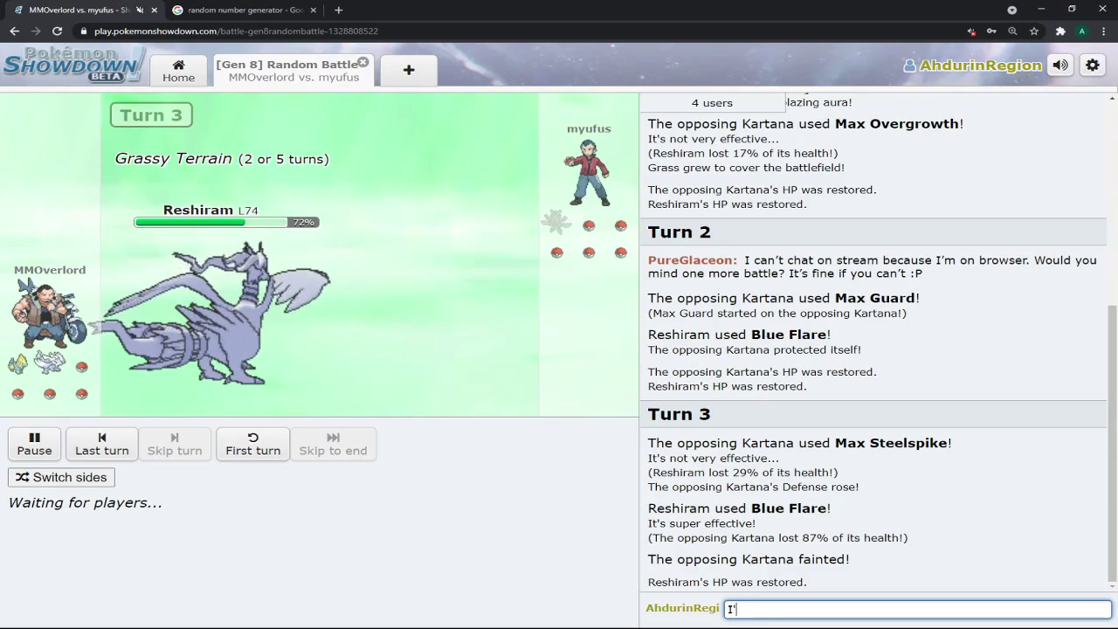
type("ll go after")
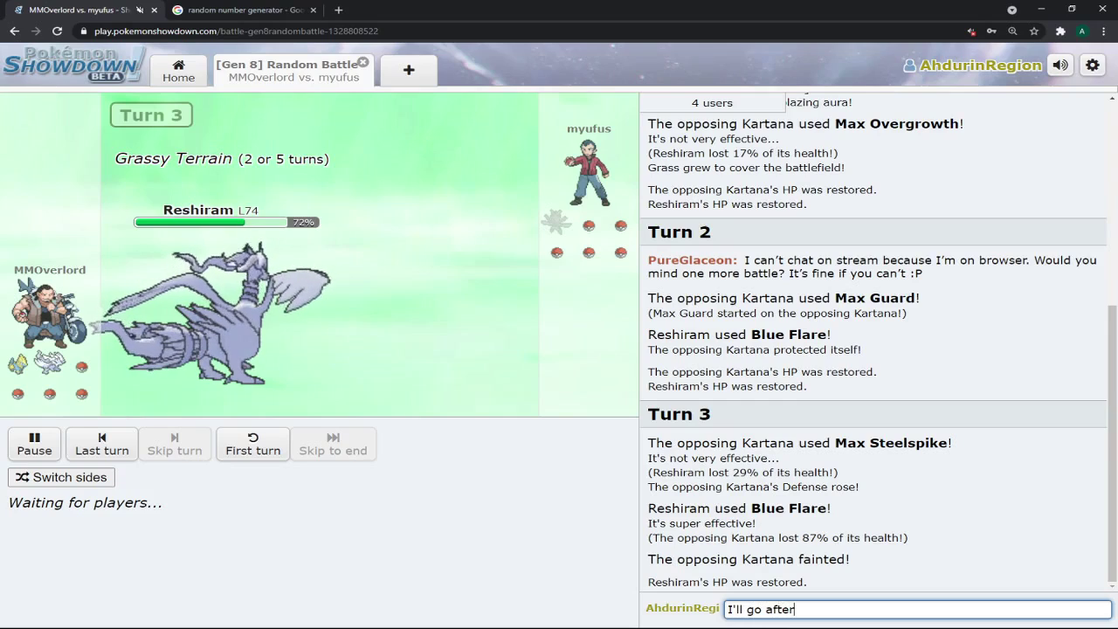
type("wars")
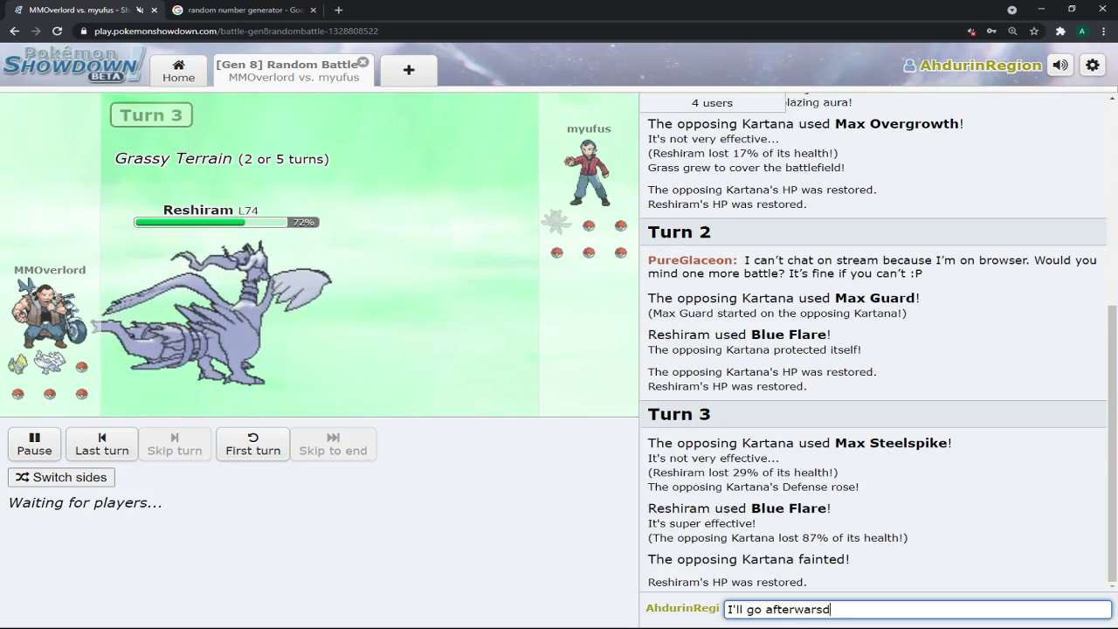
Correct the typo and send "Dunno if M's able to stay" to the battle chat
key("BackSpace")
type("ds P")
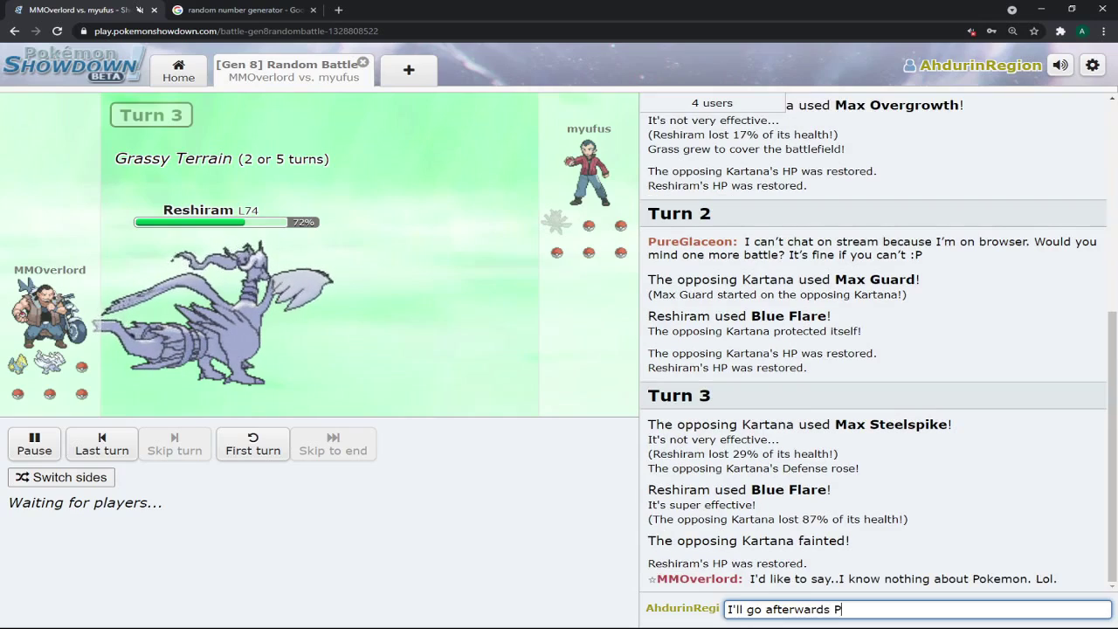
type("ureGla")
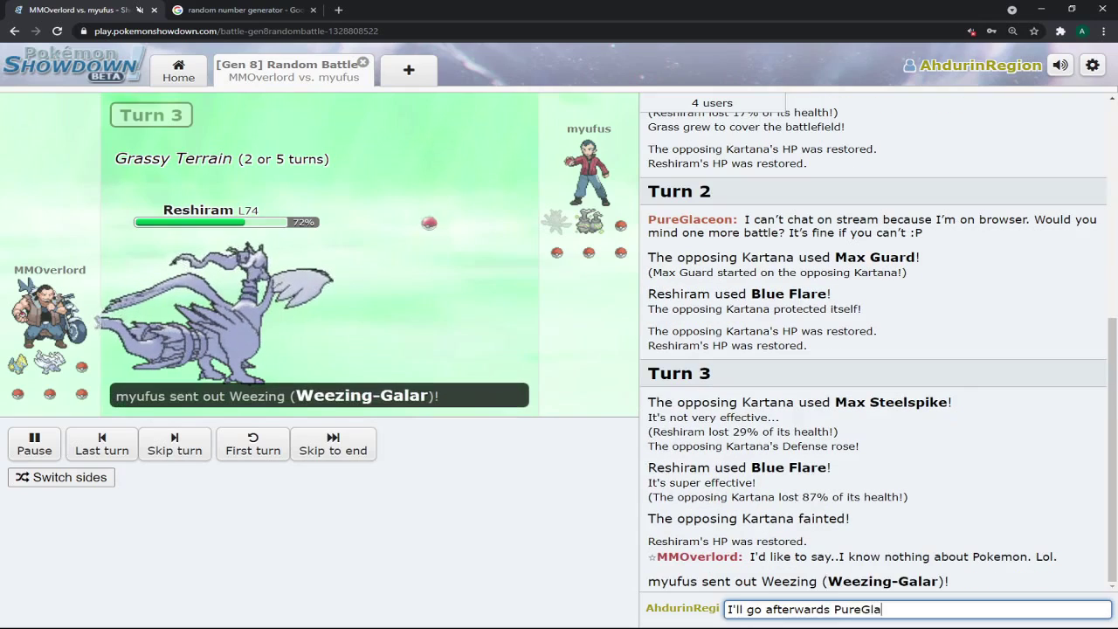
type("ceon")
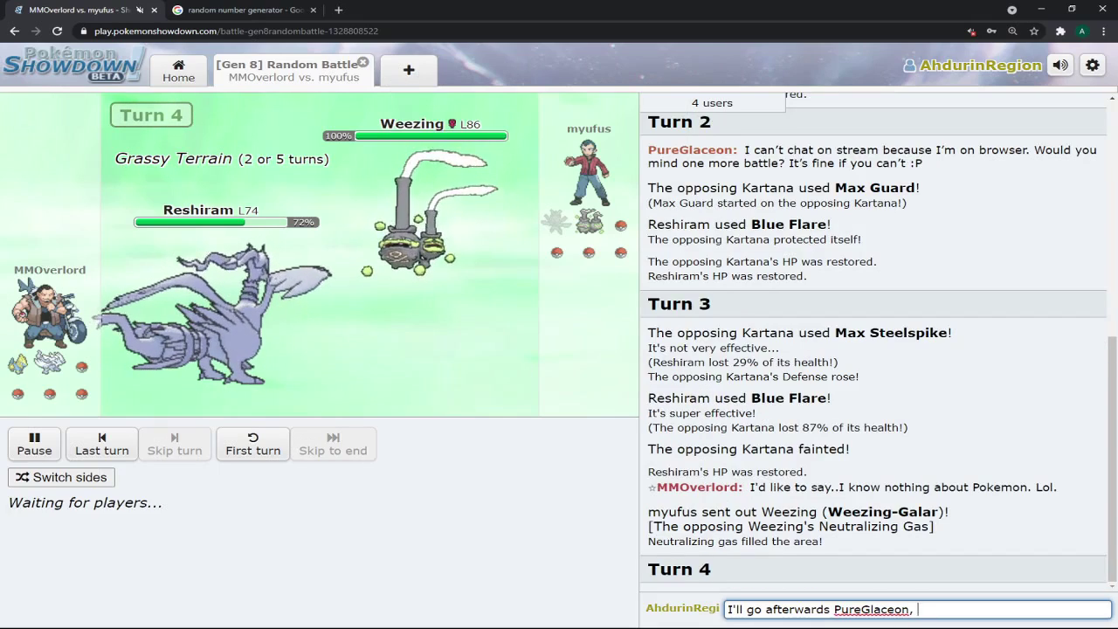
type(", if you want")
key("Return")
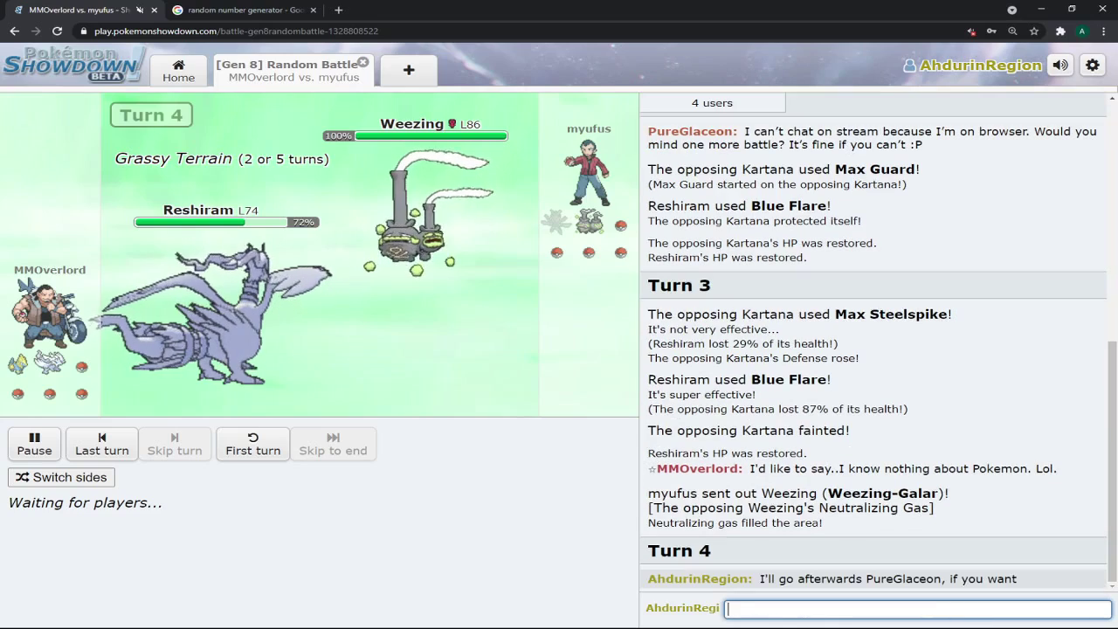
type("Dunno if")
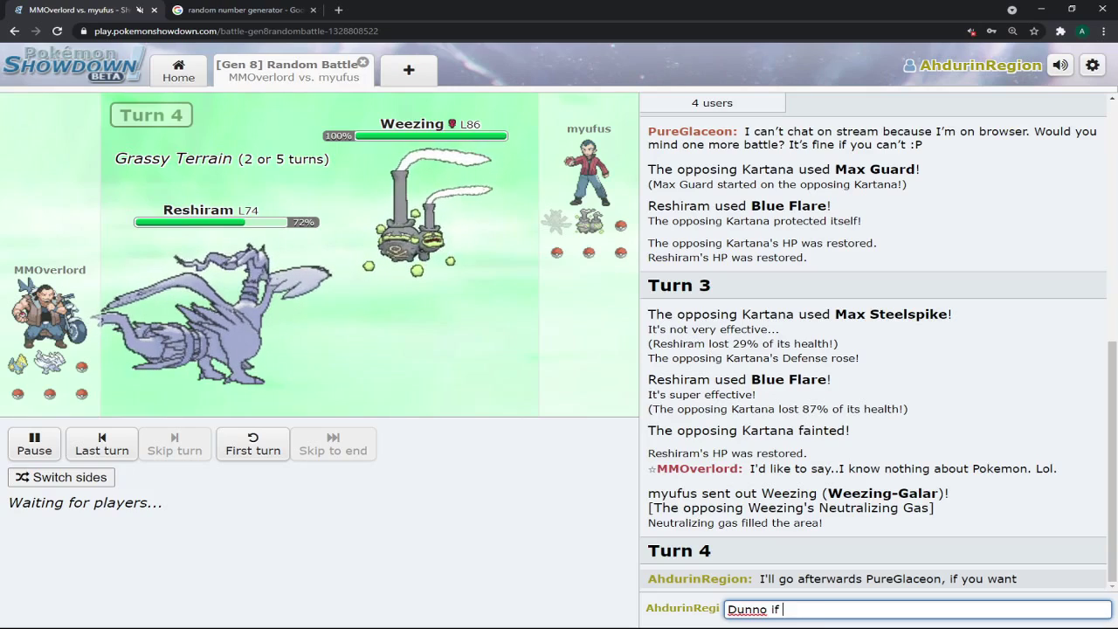
type("M's able to stay")
key("Return")
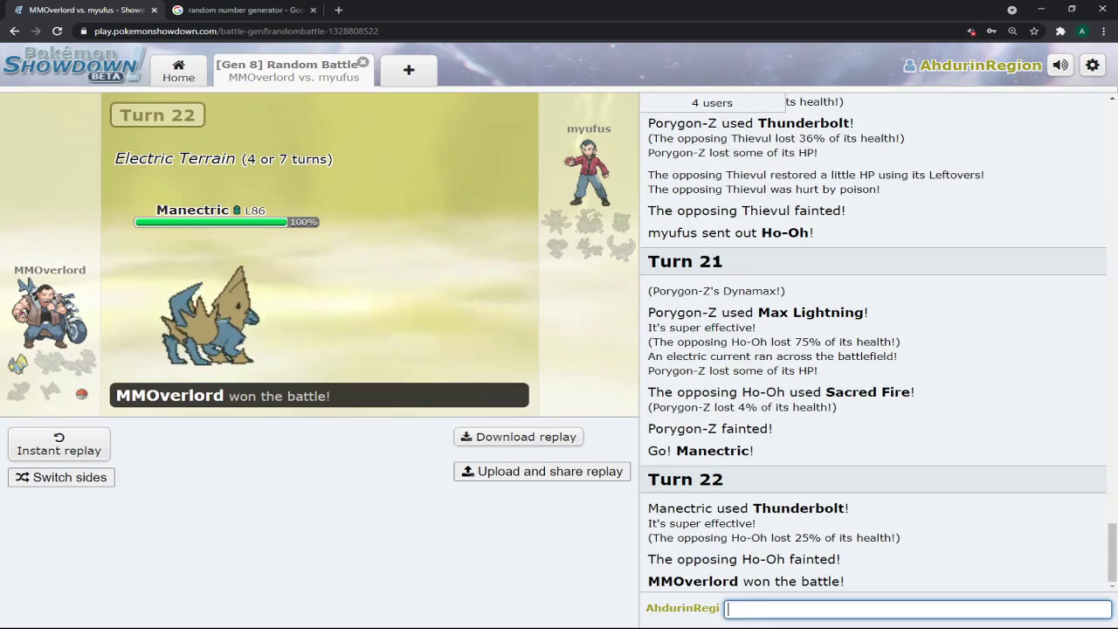
Close the finished battle room after MMOverlord's victory
left_click(363, 62)
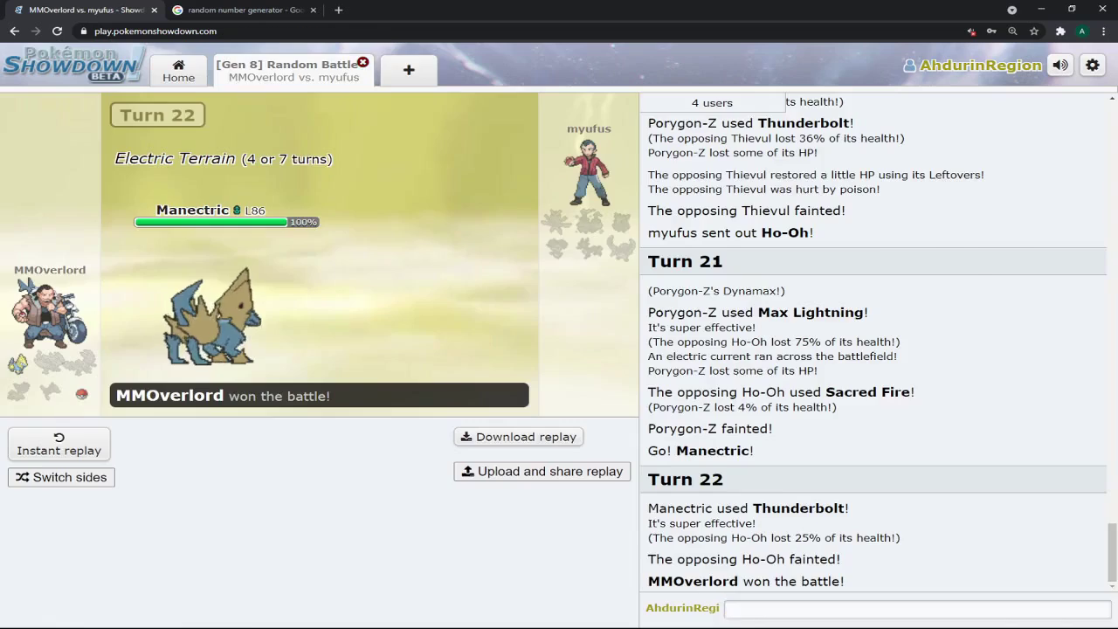
scroll(559, 350, "up", 2)
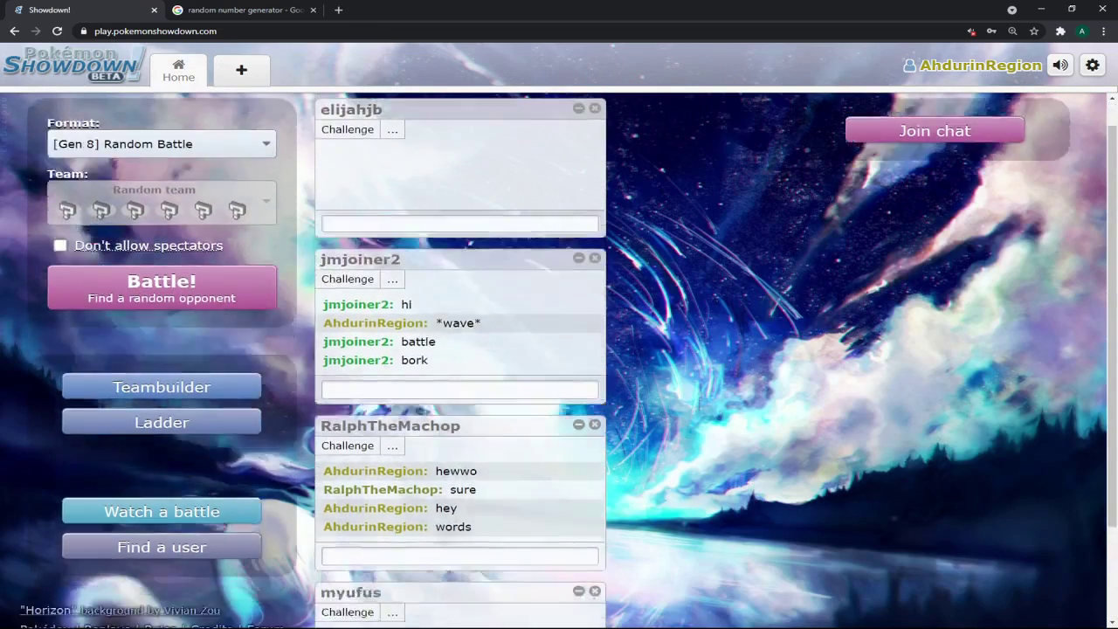
scroll(559, 349, "down", 2)
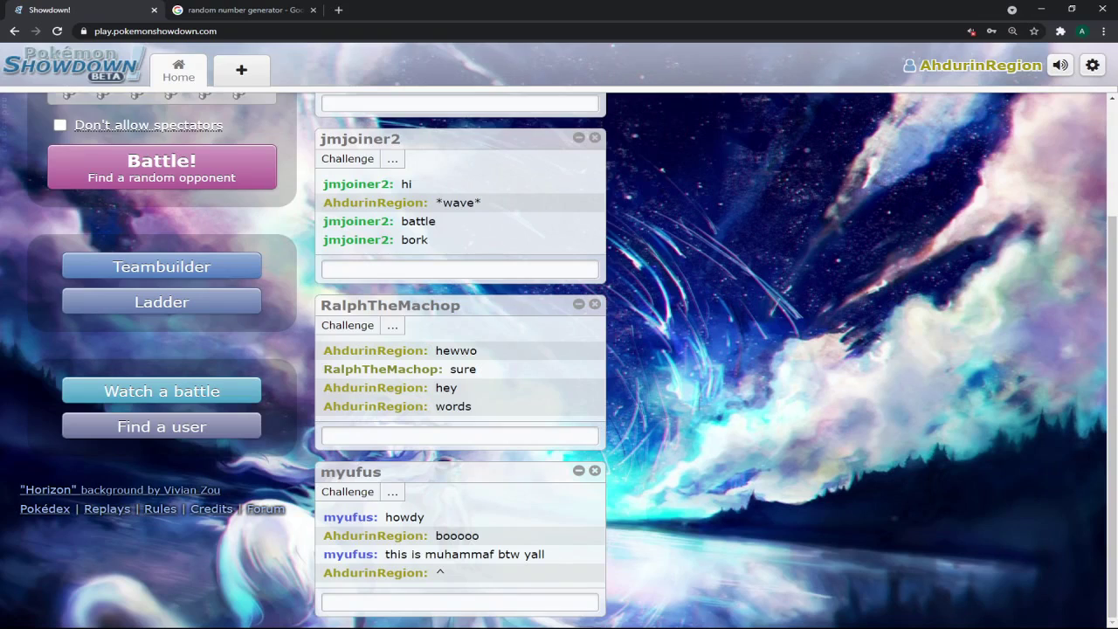
scroll(559, 350, "up", 2)
scroll(560, 349, "down", 2)
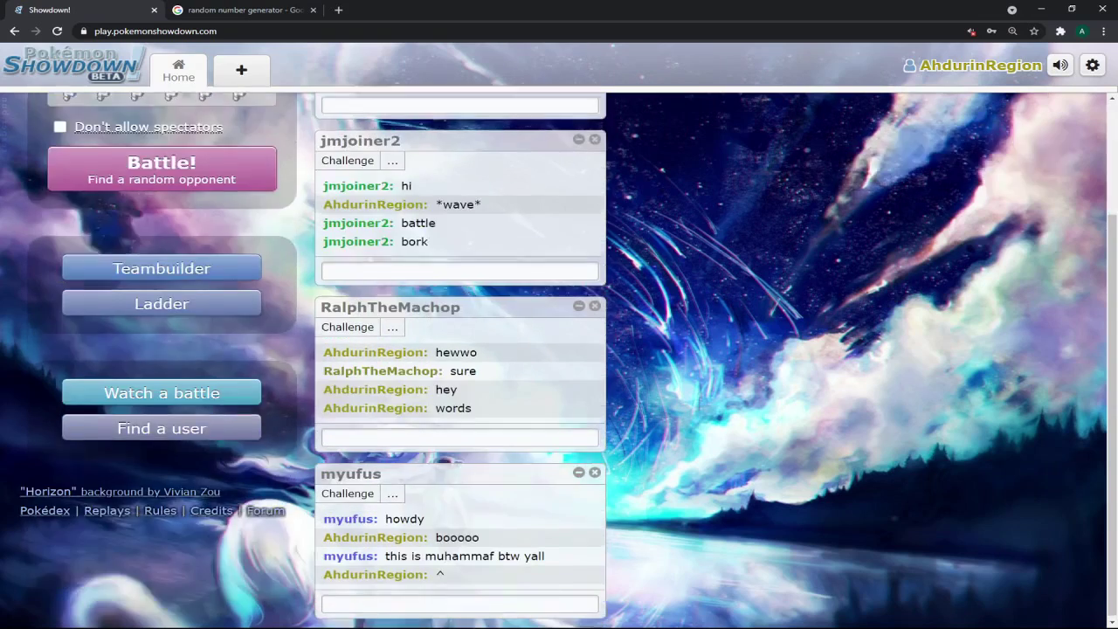
Select the other player's username in a home-page chat window to view their details
left_click(349, 517)
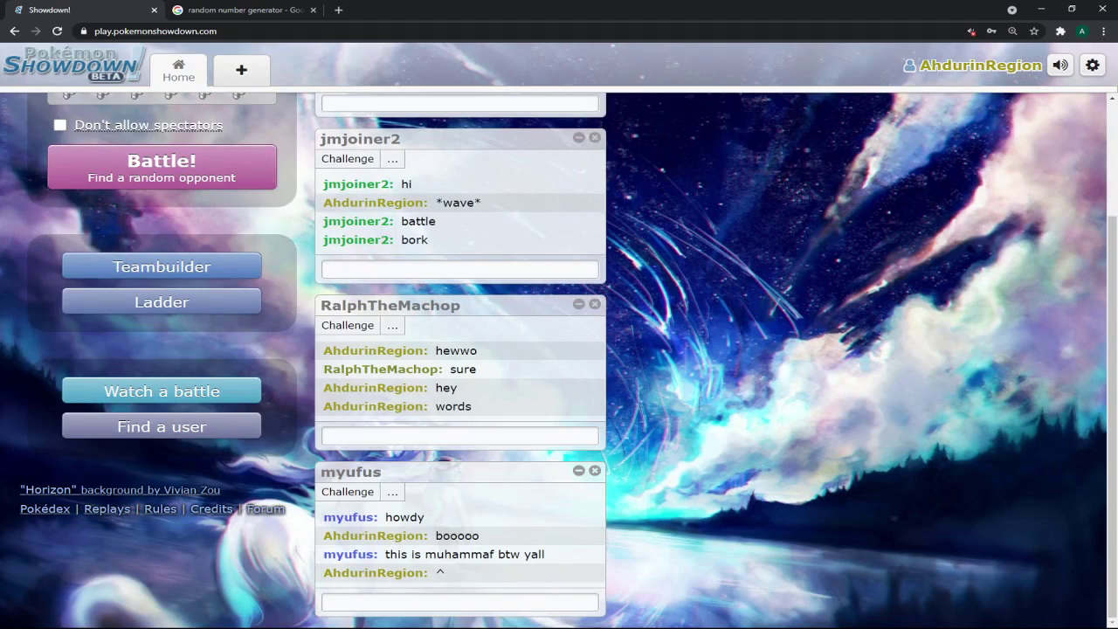
scroll(559, 350, "up", 2)
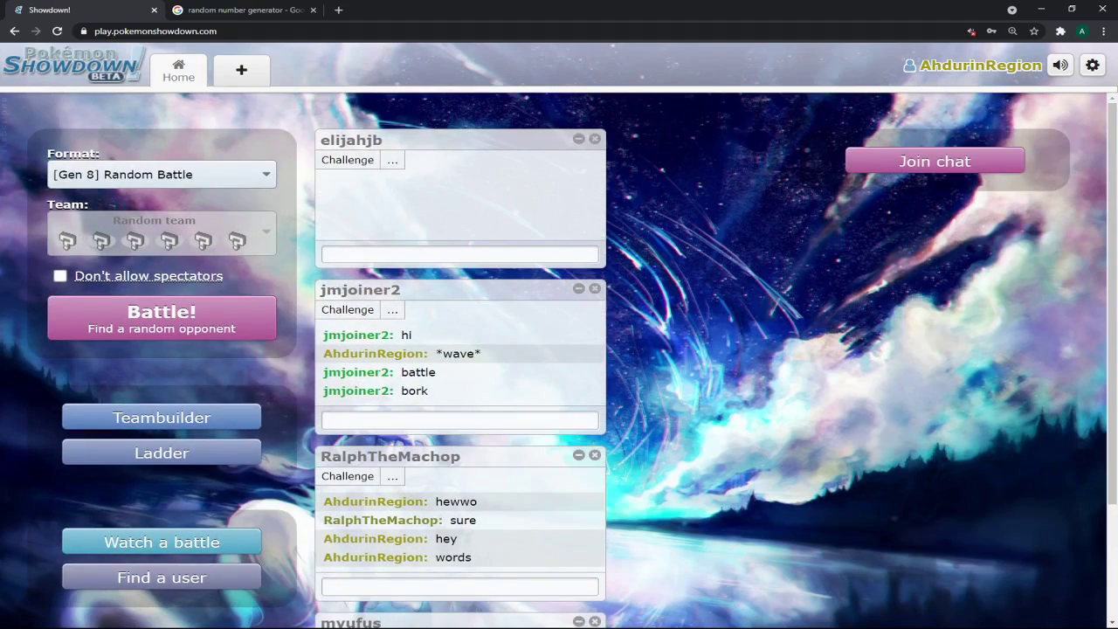
scroll(559, 349, "down", 2)
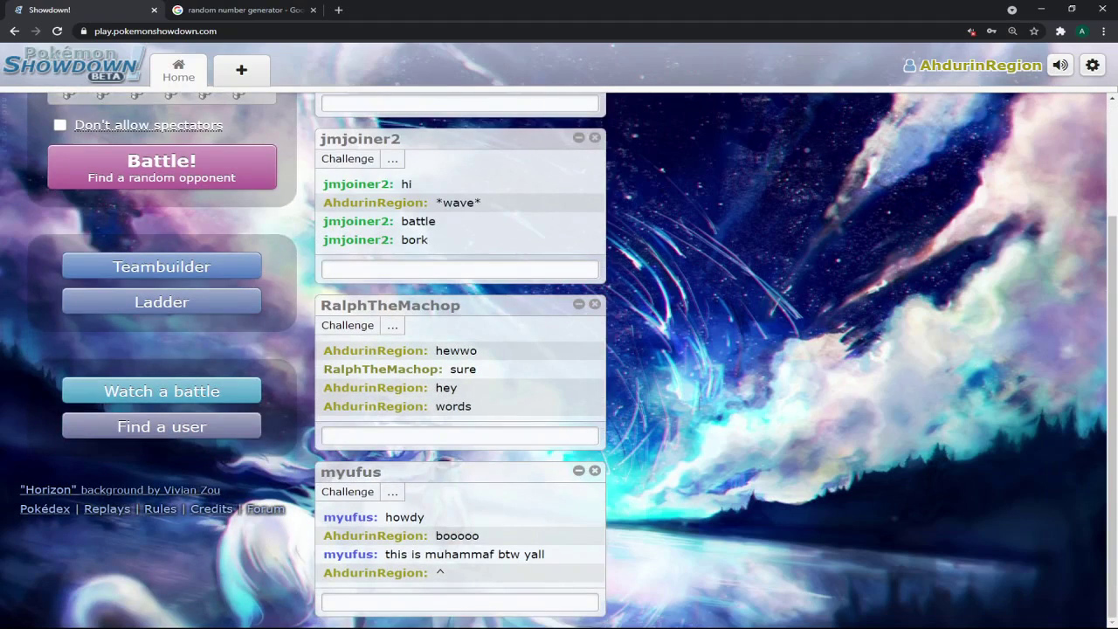